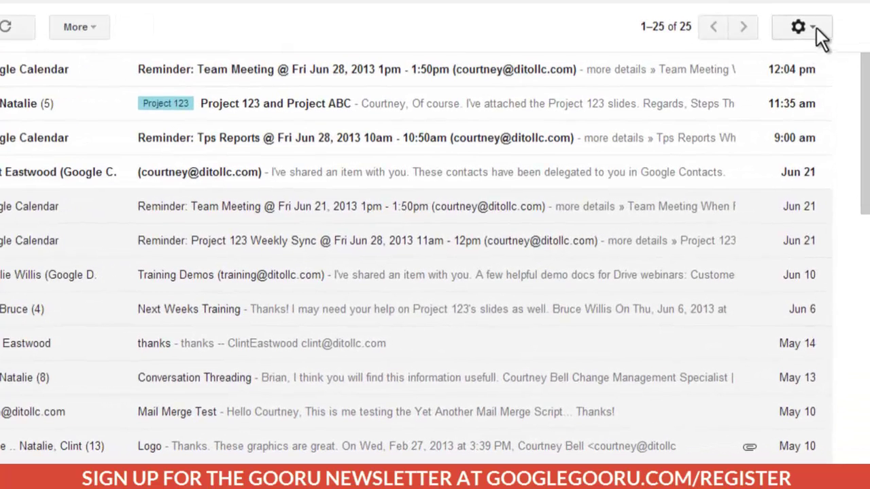
Step: Grant the colleague's account access to this mailbox from Settings > Accounts and send the delegation email
left_click(802, 27)
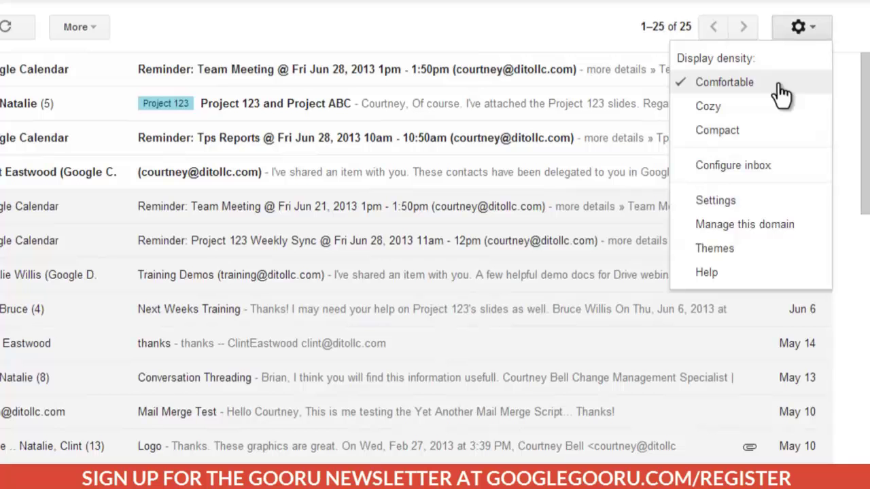
left_click(737, 202)
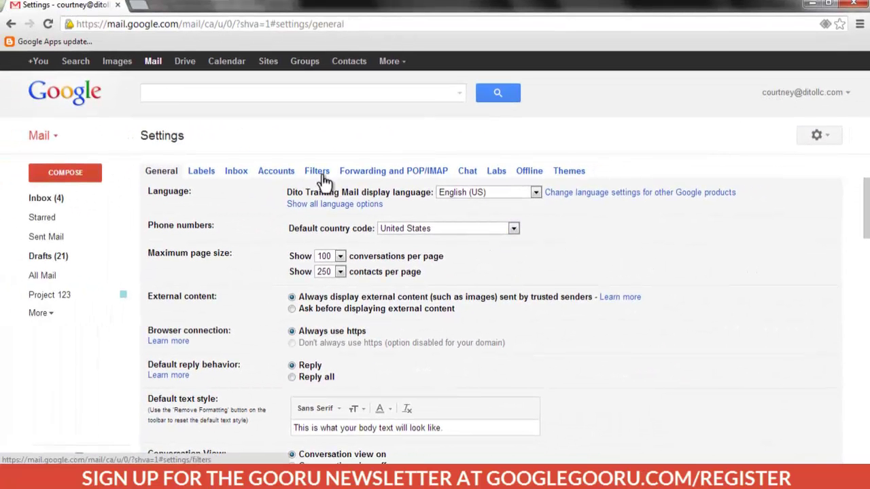
left_click(288, 172)
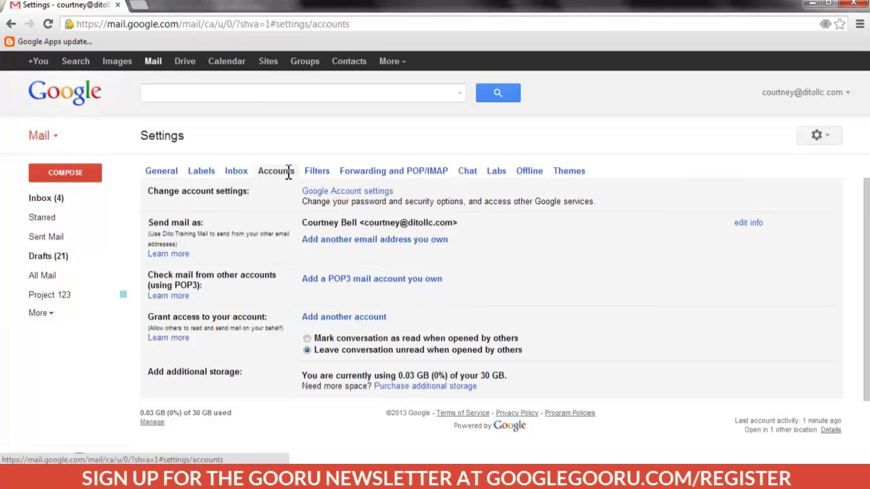
left_click(342, 318)
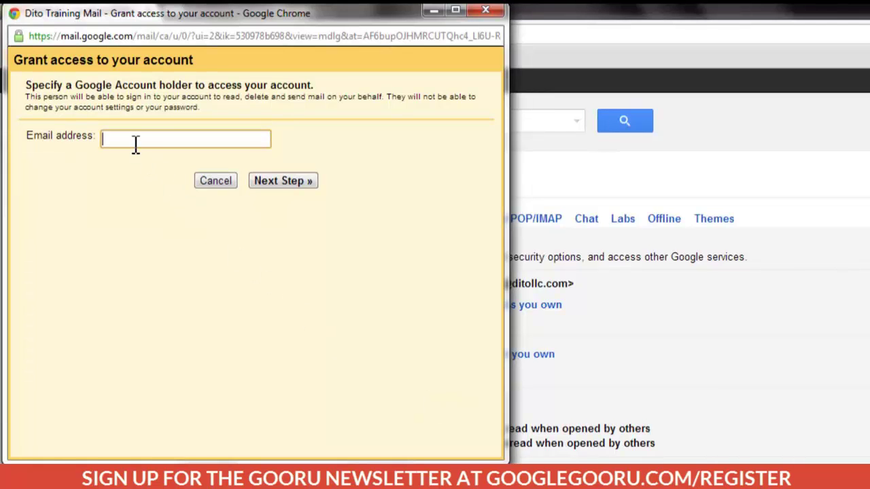
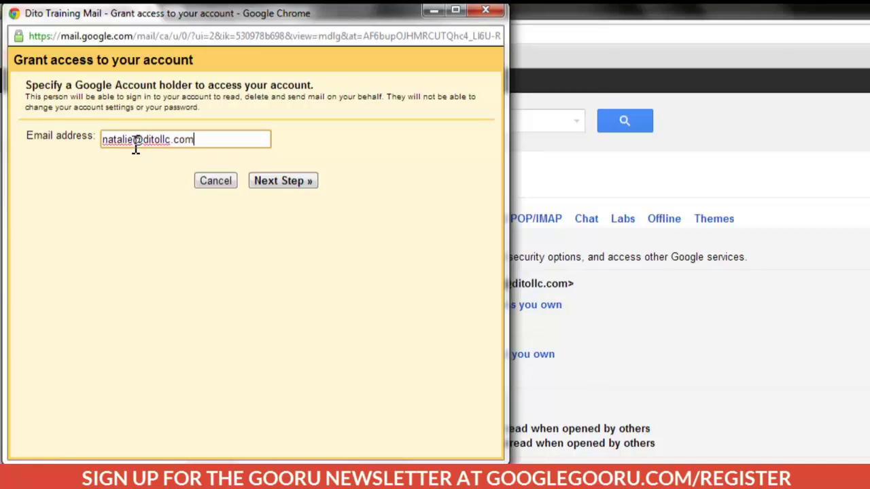
left_click(263, 182)
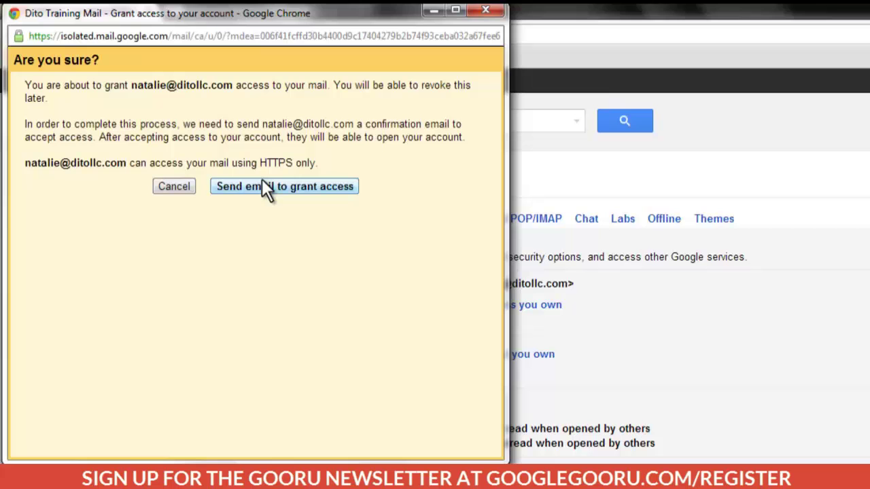
left_click(270, 188)
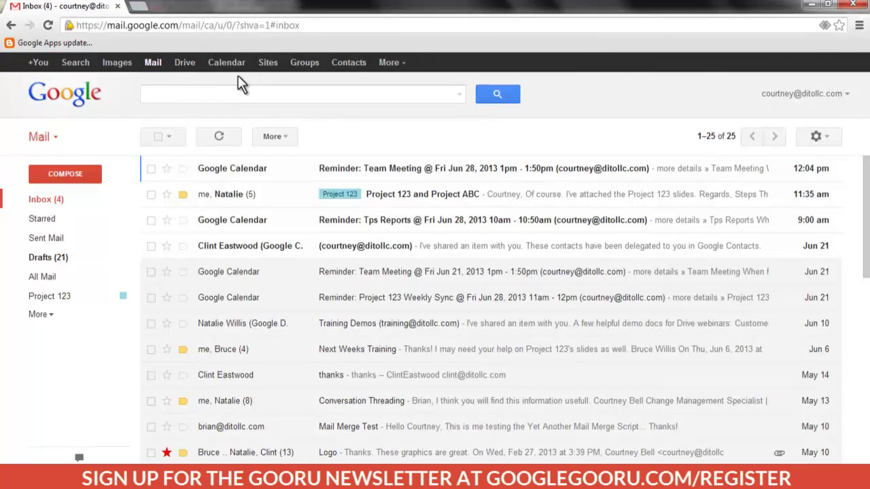
Step: Open Google Calendar's Settings > Calendars and edit sharing settings for the work calendar
left_click(229, 64)
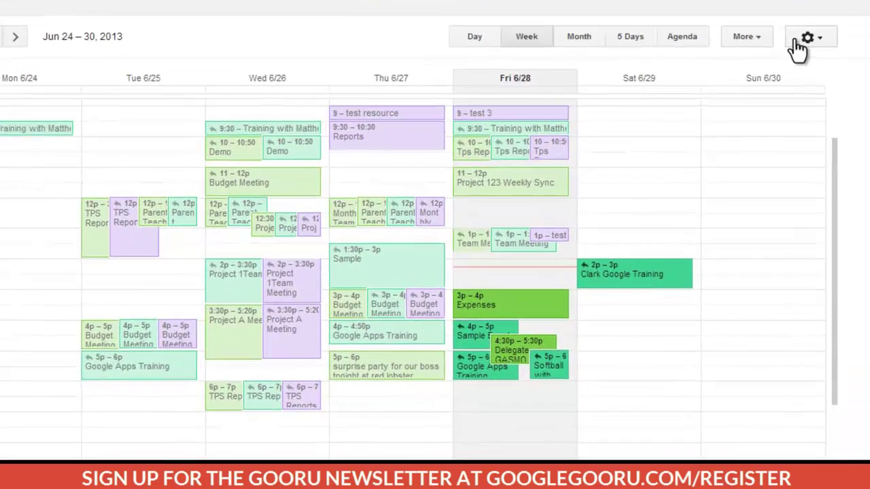
left_click(818, 130)
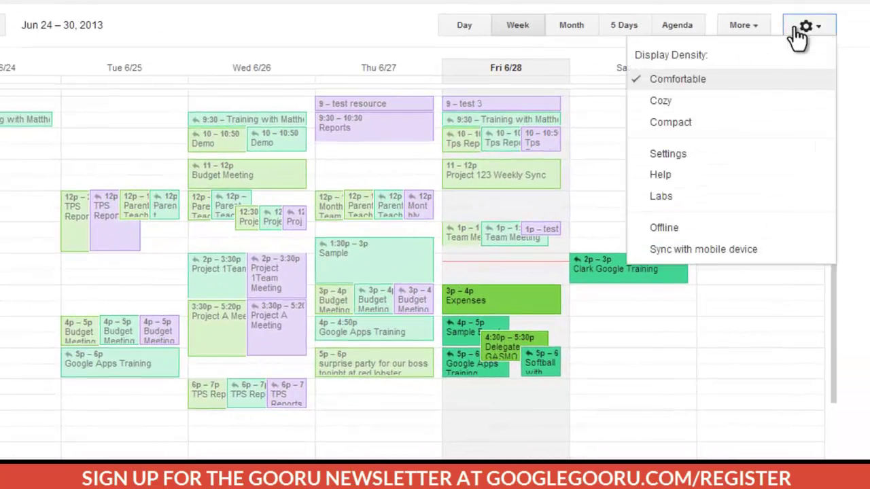
left_click(715, 153)
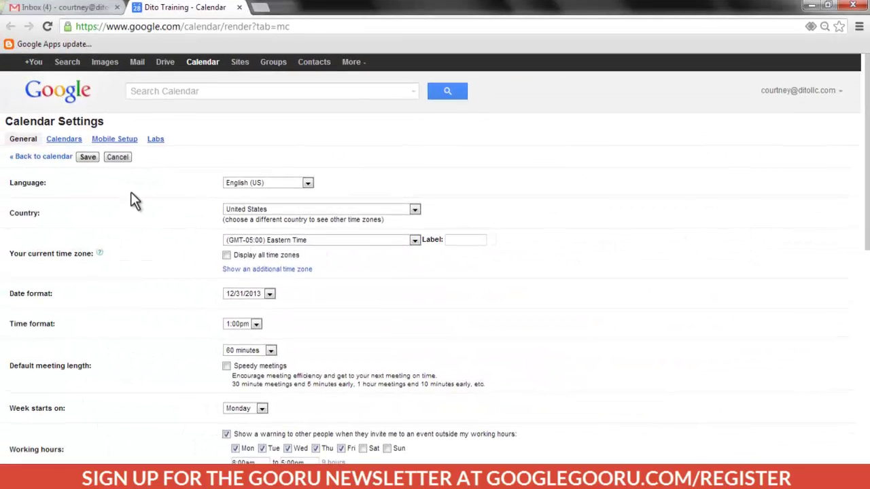
left_click(72, 139)
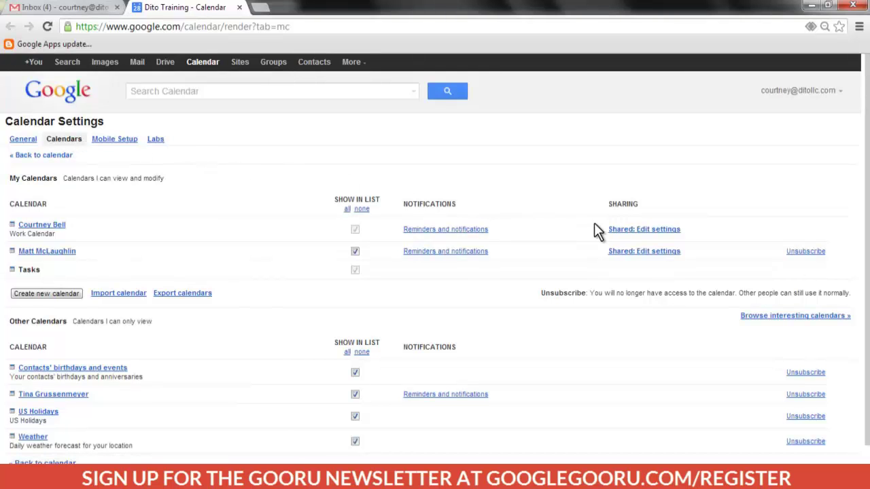
left_click(618, 231)
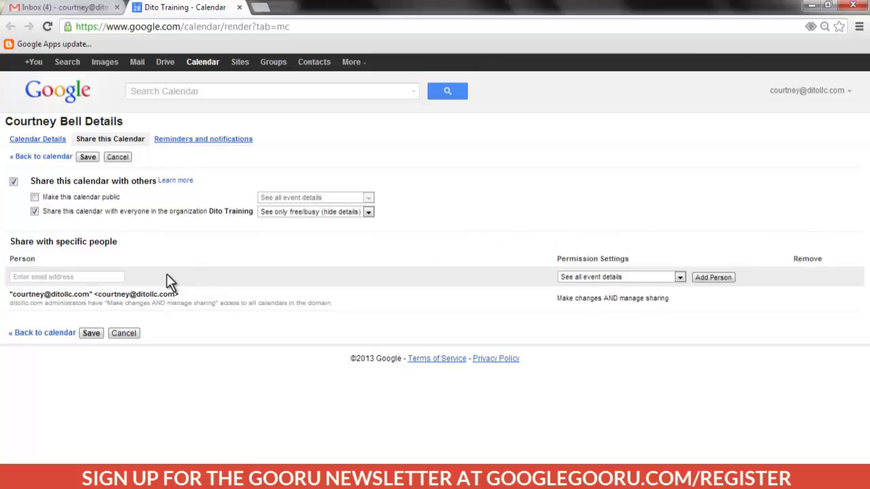
Step: Add the colleague with 'Make changes AND manage sharing' permission and save the calendar sharing
left_click(119, 277)
type("tina")
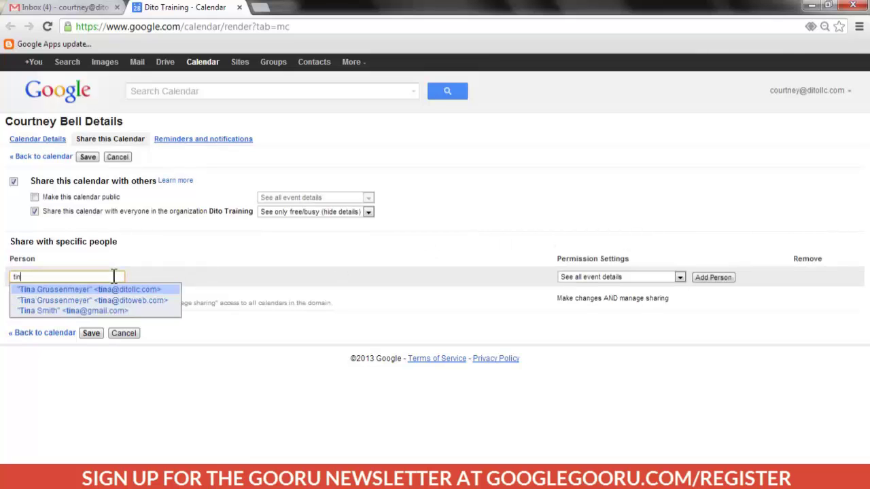
left_click(115, 289)
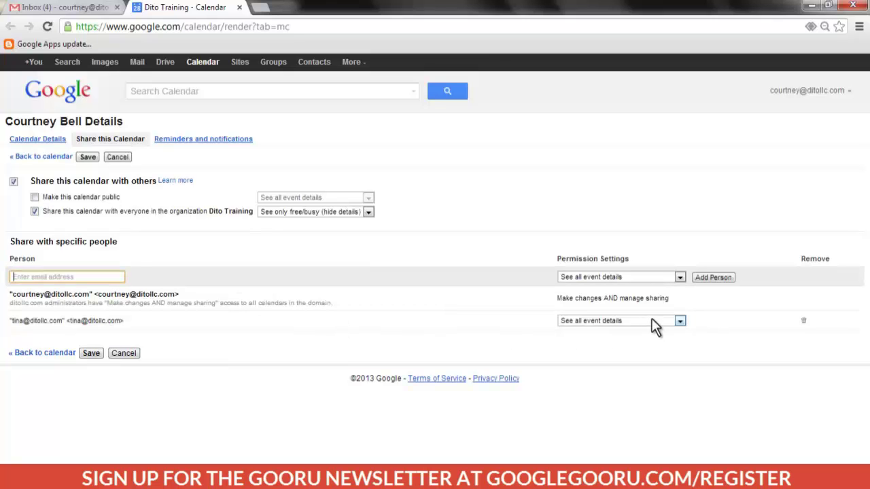
left_click(679, 321)
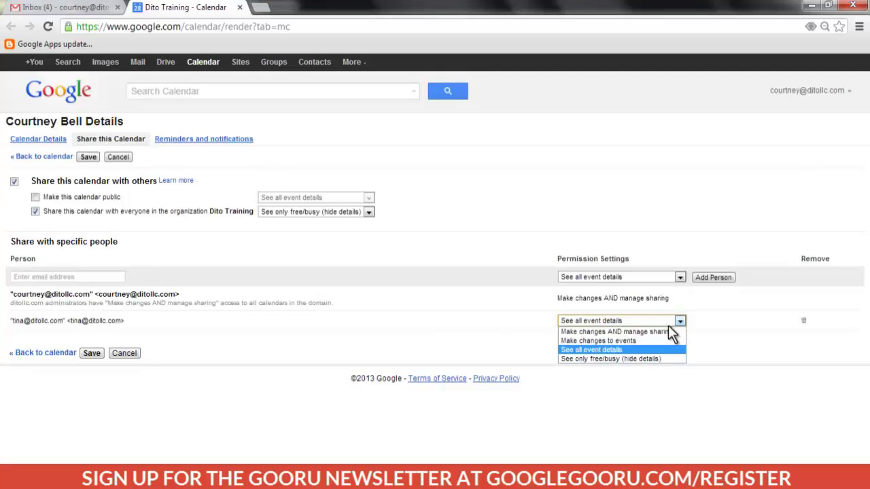
left_click(665, 331)
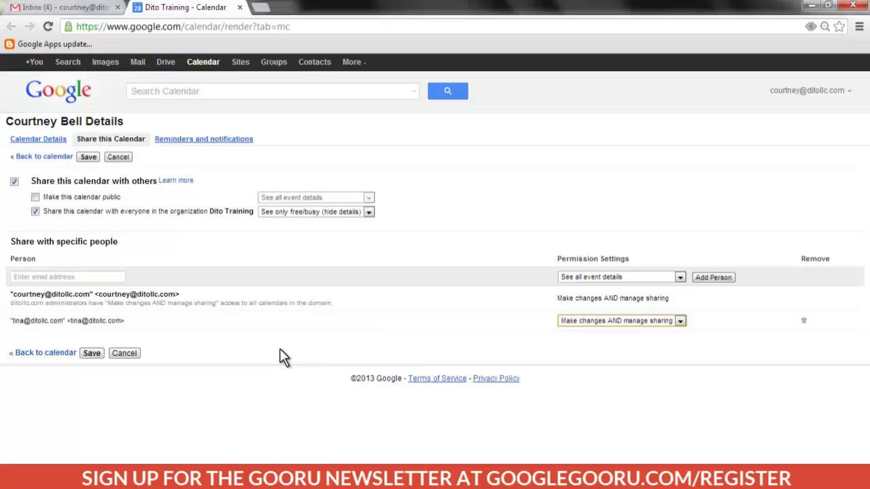
left_click(92, 353)
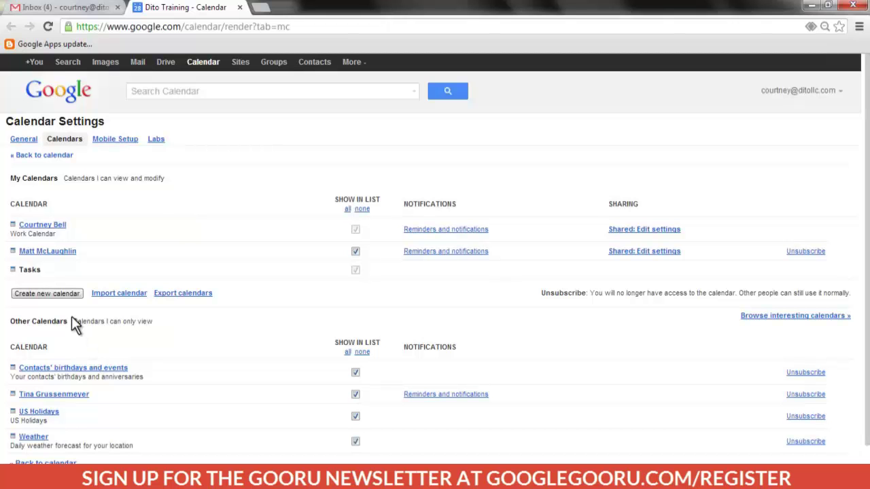
Step: Return from the calendar settings to the main calendar view
left_click(35, 156)
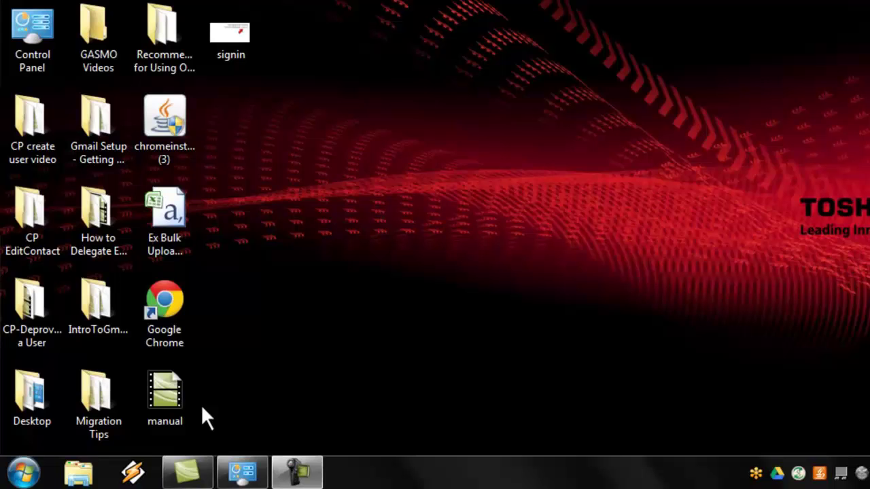
Step: Run Google Apps Sync's Add account for delegation, choose the owner's profile, and add the delegate's email address
left_click(27, 473)
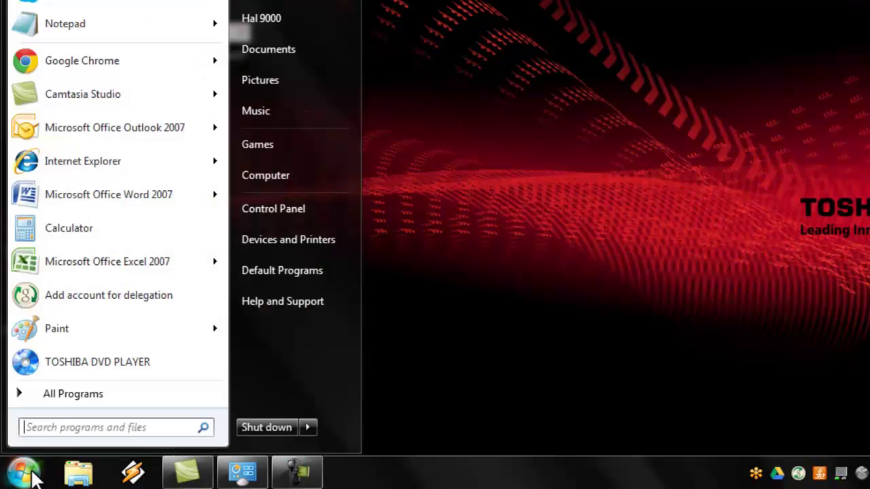
left_click(60, 391)
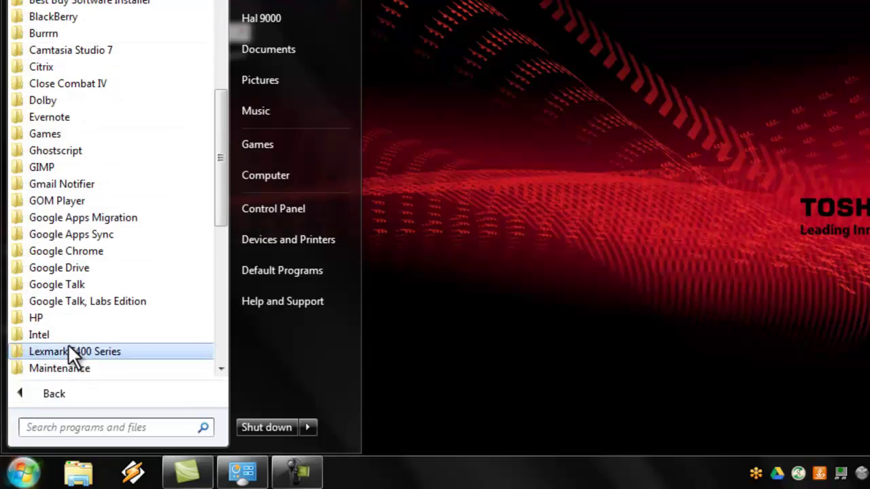
left_click(57, 234)
left_click(61, 252)
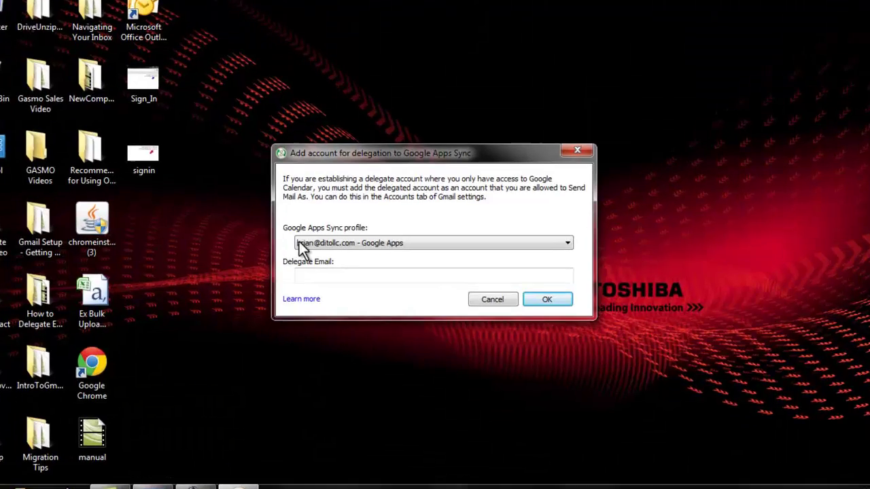
left_click(317, 241)
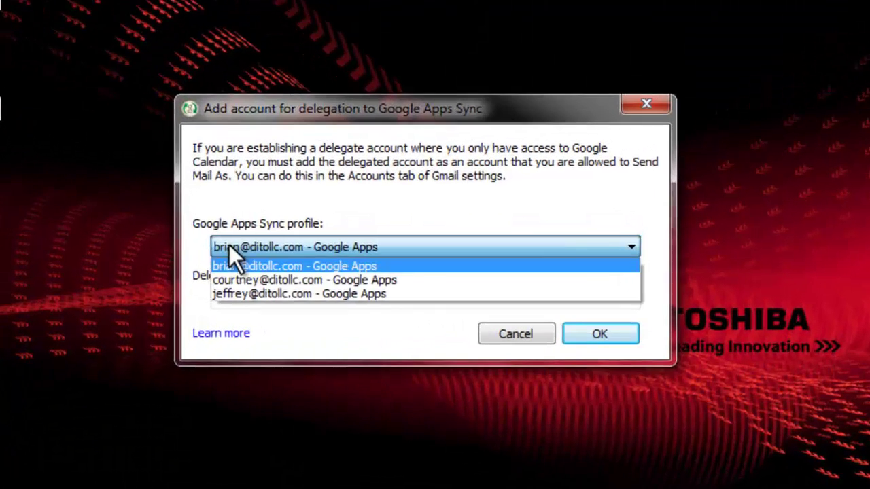
left_click(244, 280)
left_click(252, 297)
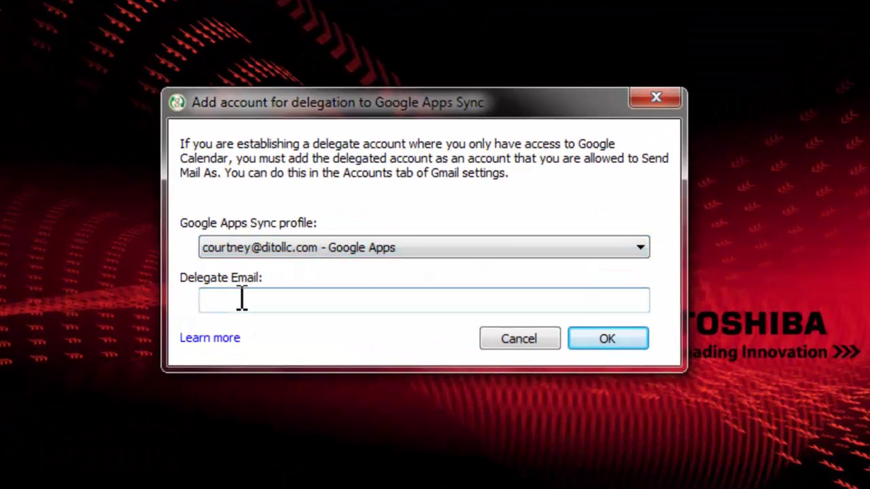
left_click(589, 335)
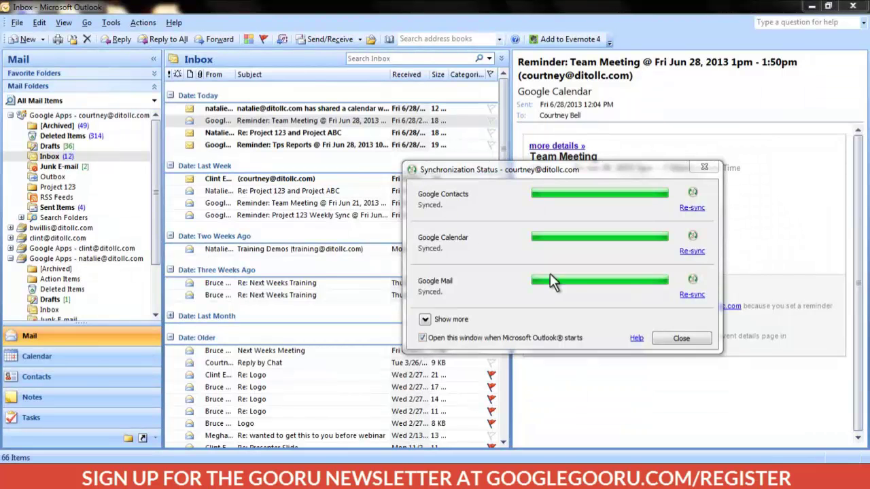
Step: Close the sync status window, view the delegated account's inbox, then its June 24–28, 2013 calendar
left_click(666, 339)
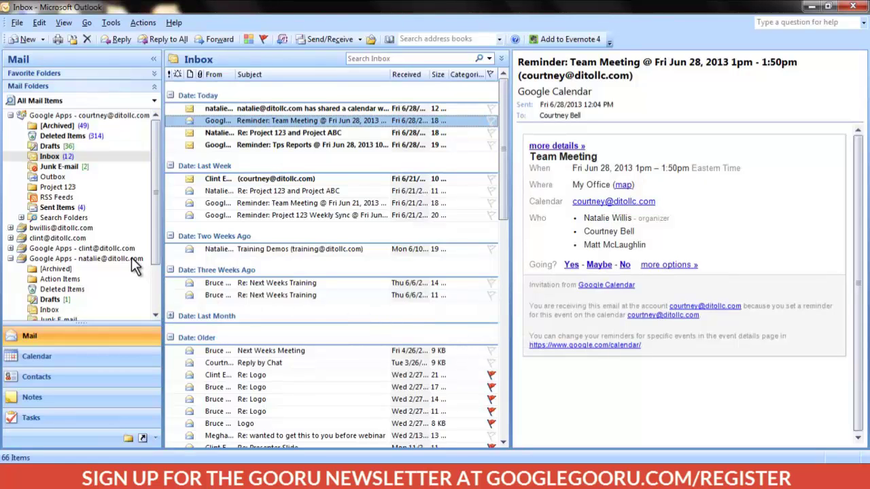
left_click(53, 311)
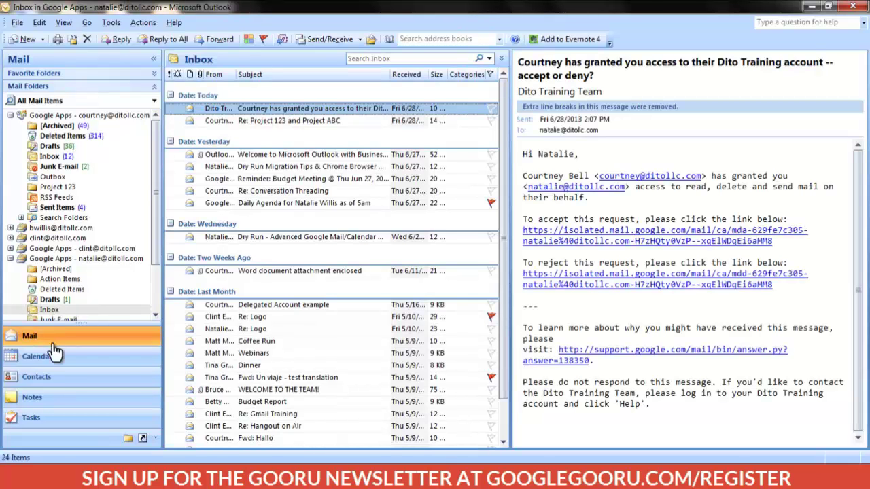
left_click(55, 363)
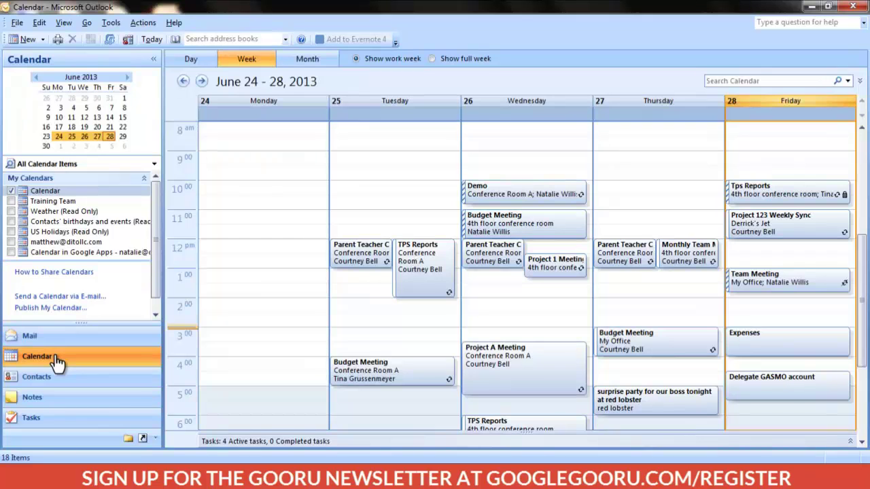